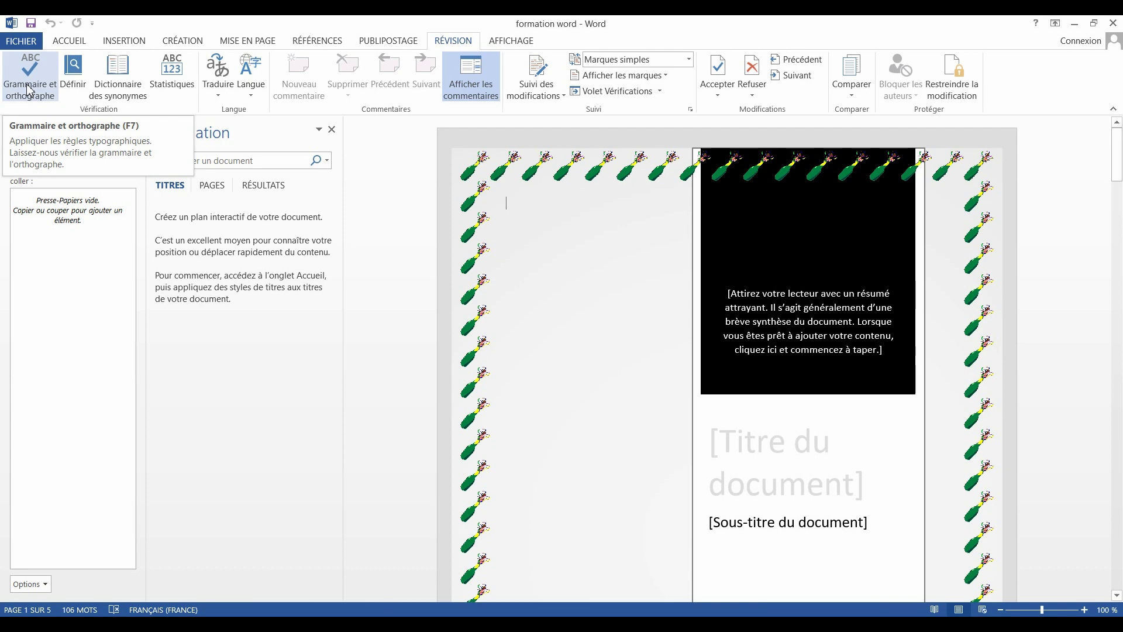
Step: Run the spelling check and replace "Ggggg" with "Gag" and "word" with "Word"
left_click(27, 89)
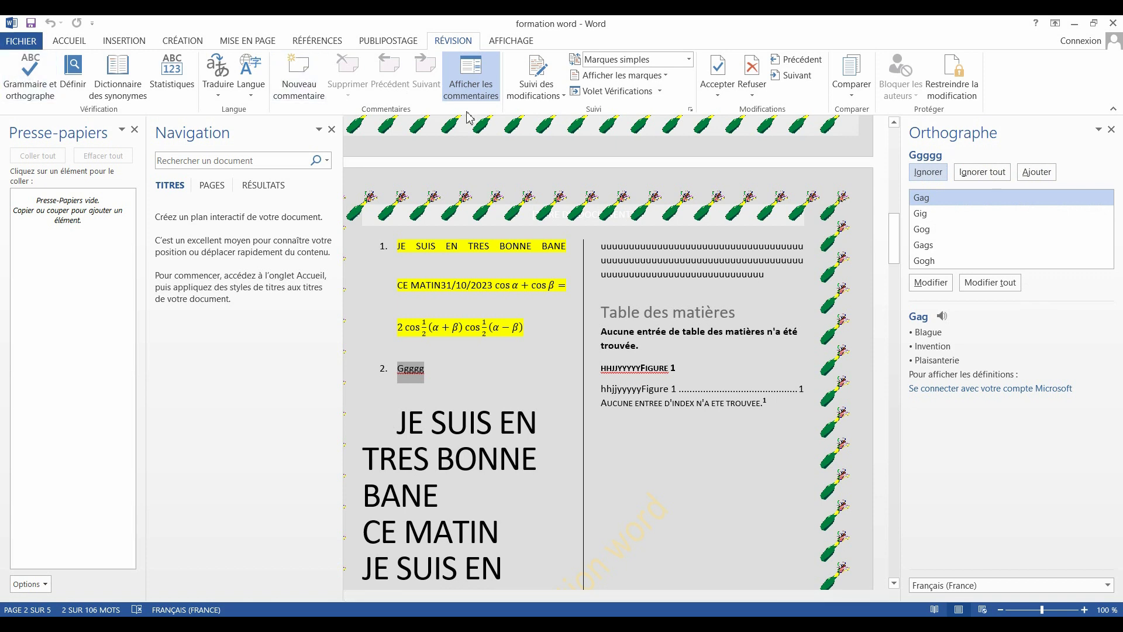
left_click(1112, 130)
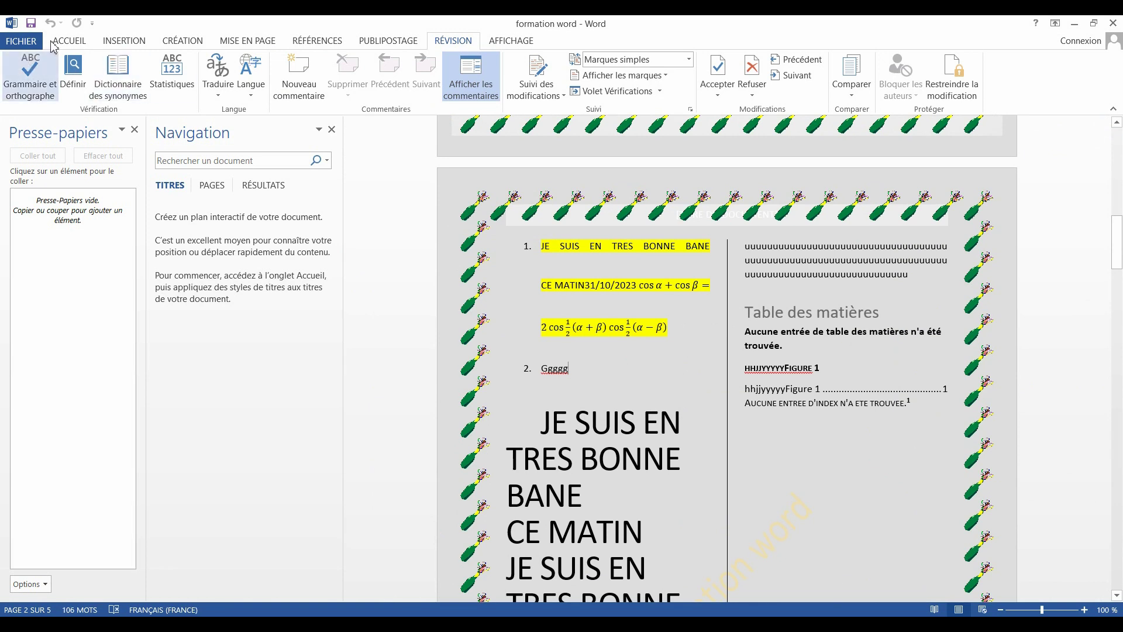
left_click(43, 75)
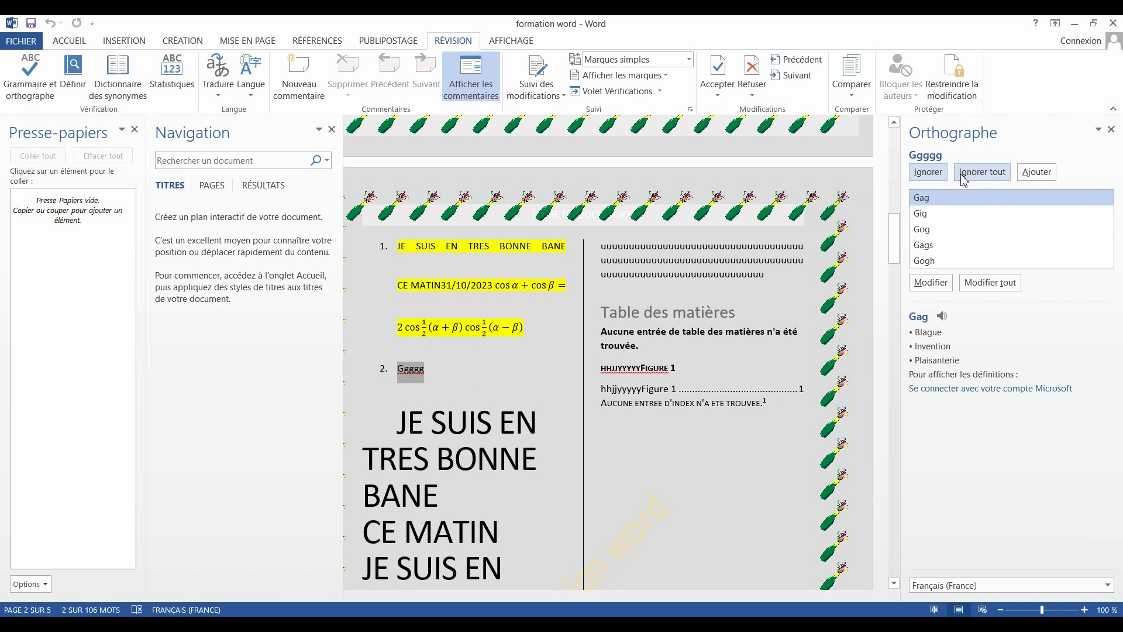
left_click(928, 201)
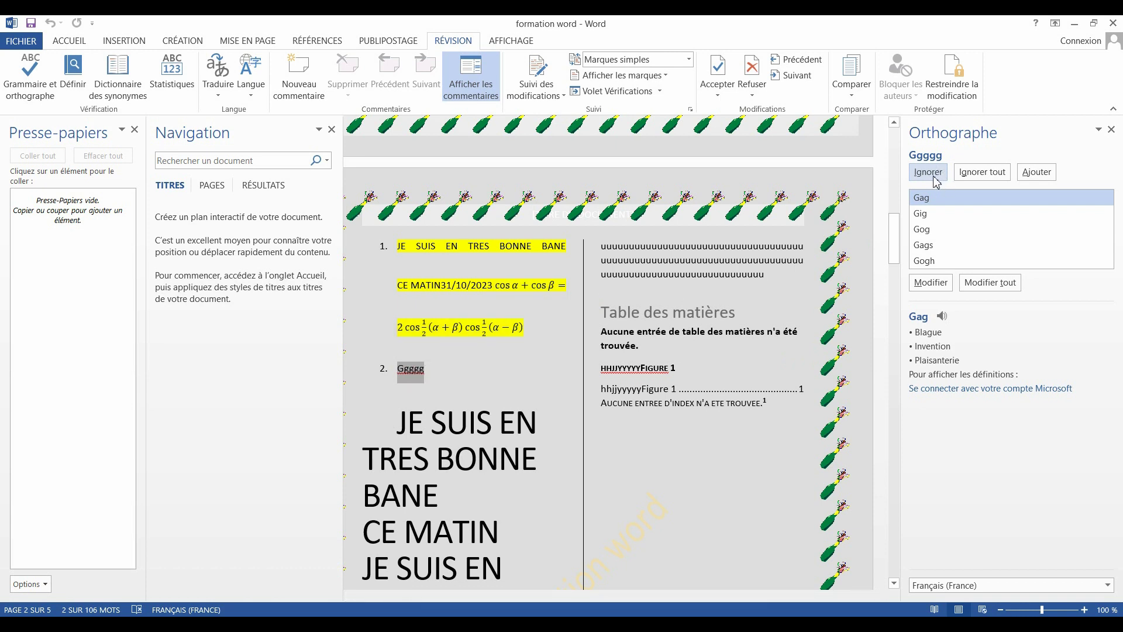
left_click(933, 283)
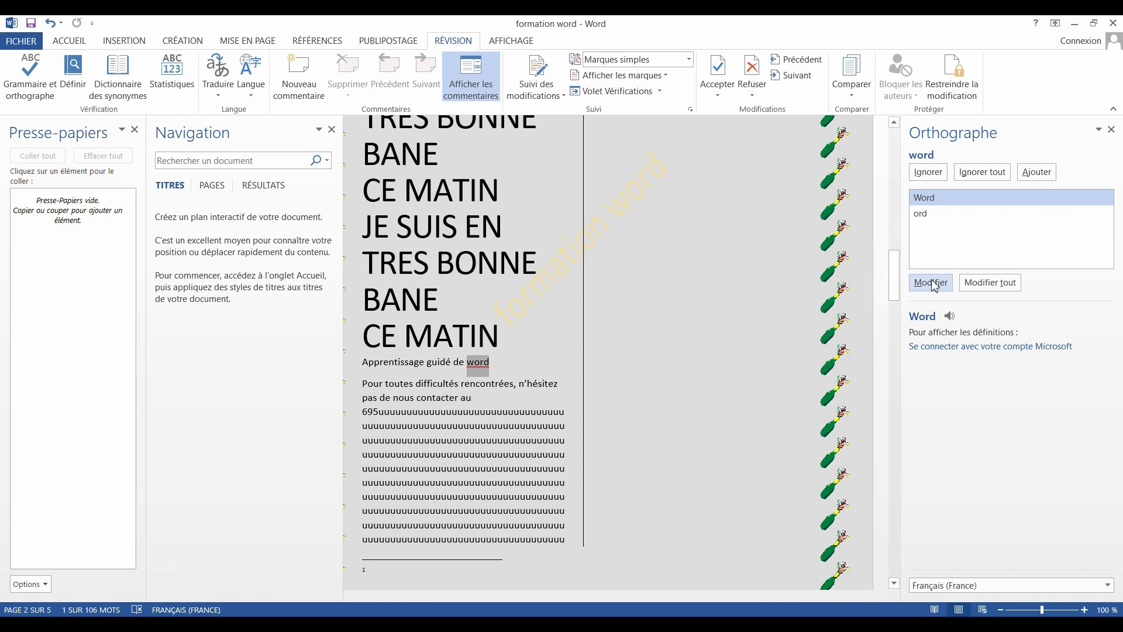
left_click(933, 283)
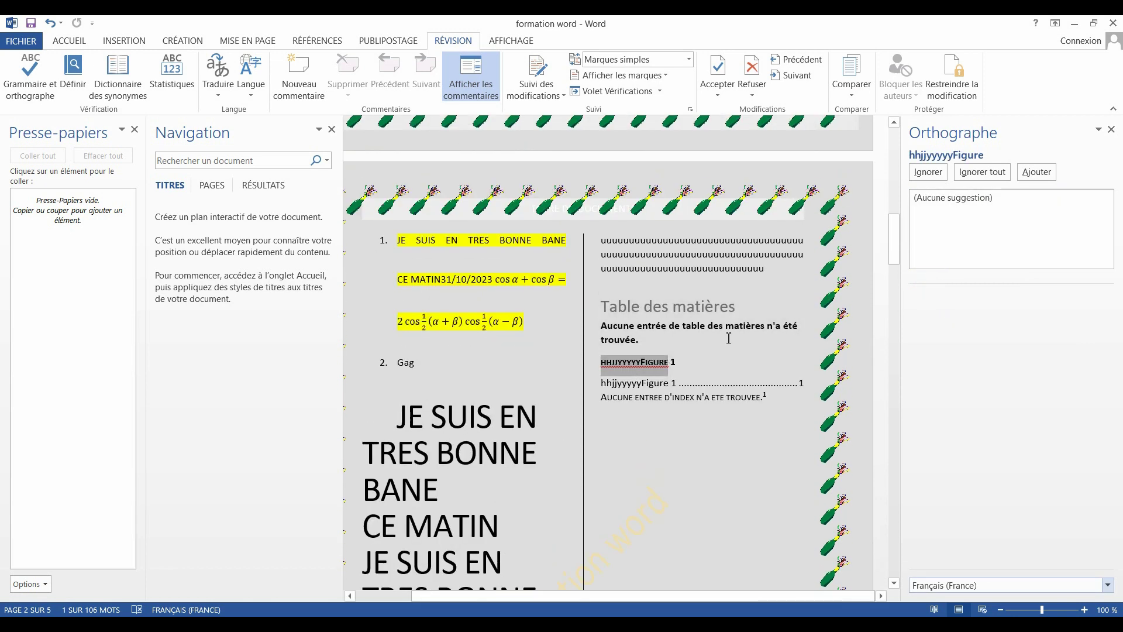
Step: Ignore the flagged word "hhjjyyyyyFigure" and close the proofing check at the capitalization suggestion
left_click(948, 170)
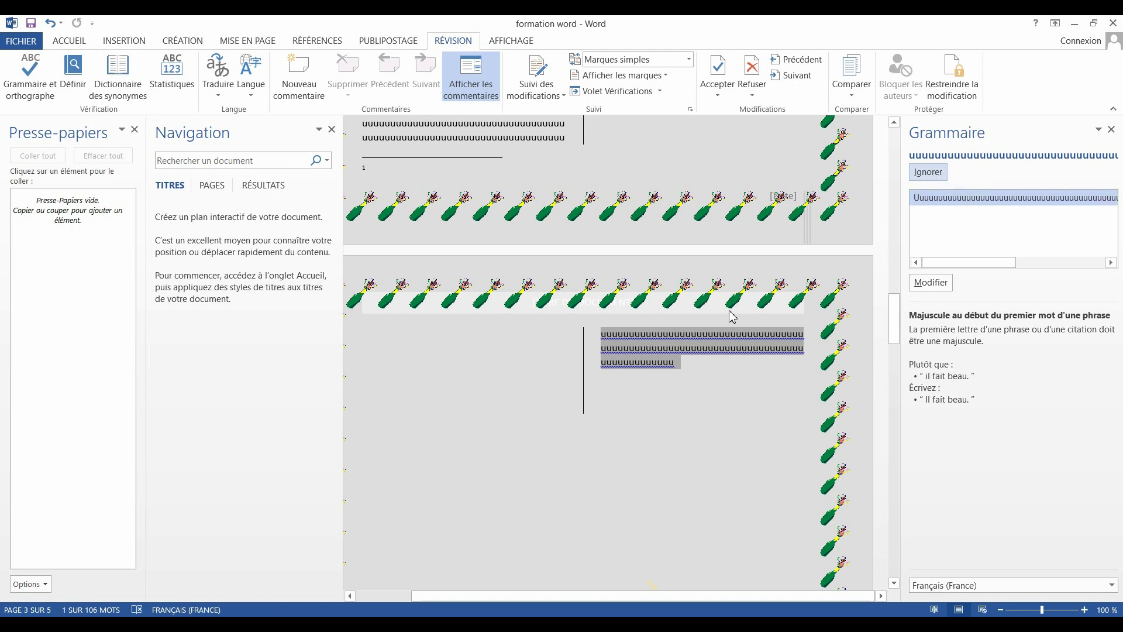
left_click(970, 209)
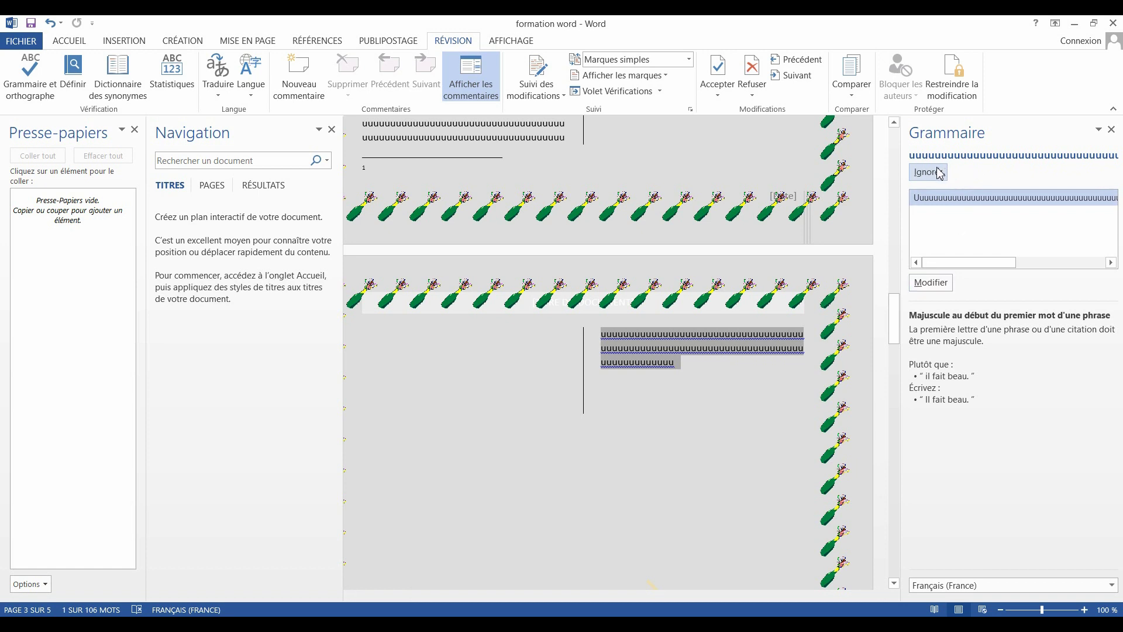
left_click(1113, 131)
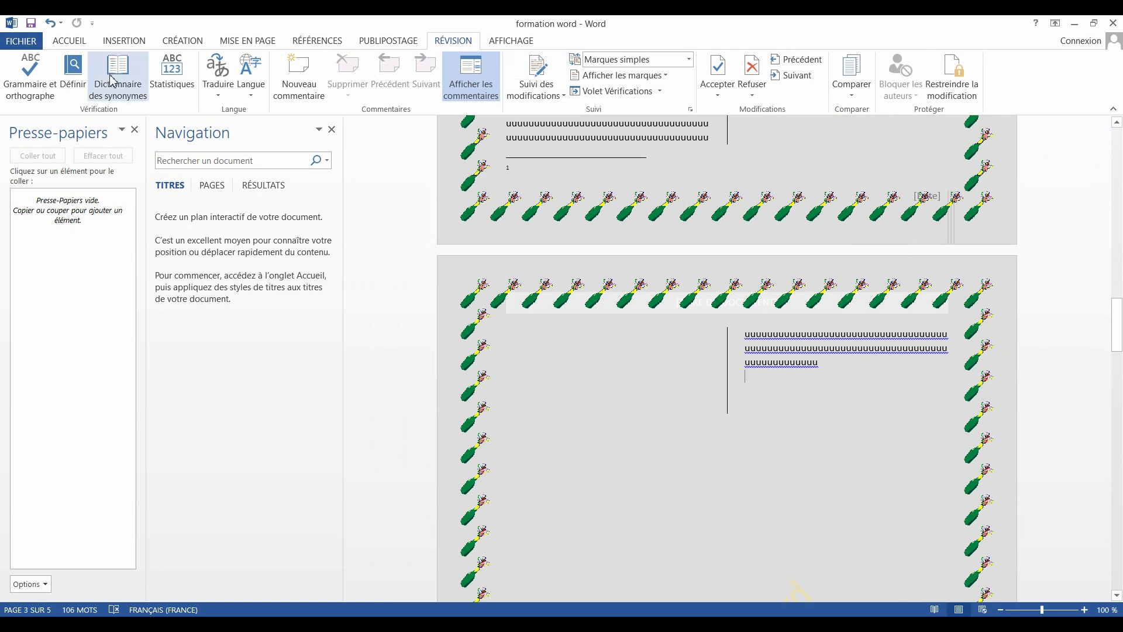
Step: Open the dictionary definitions and look up synonyms for "sante" in the French thesaurus
left_click(73, 62)
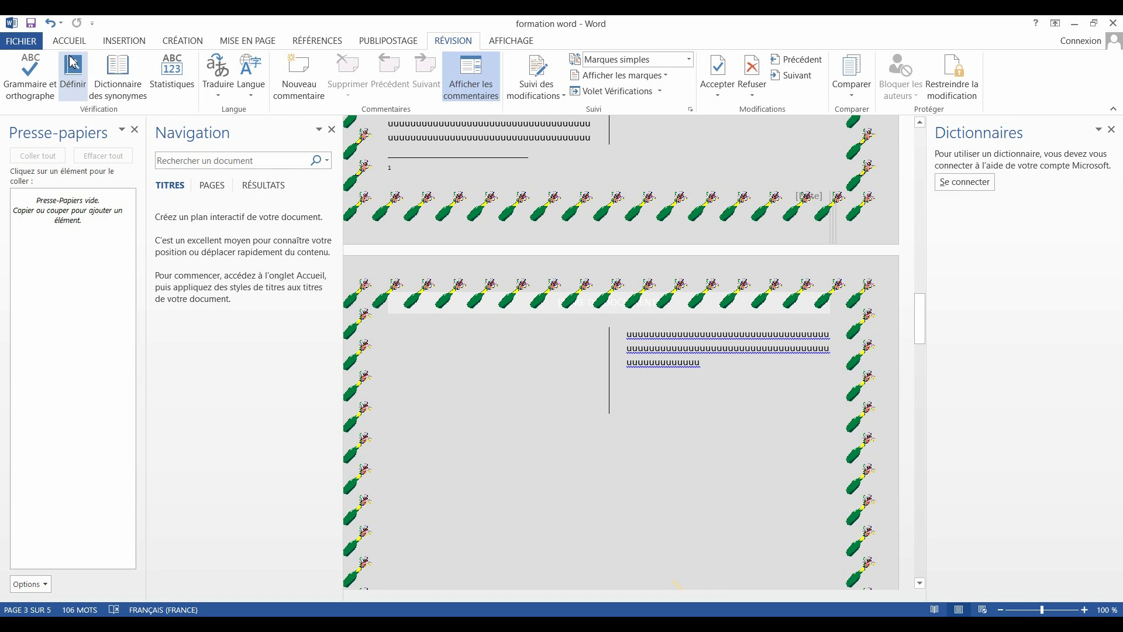
left_click(120, 82)
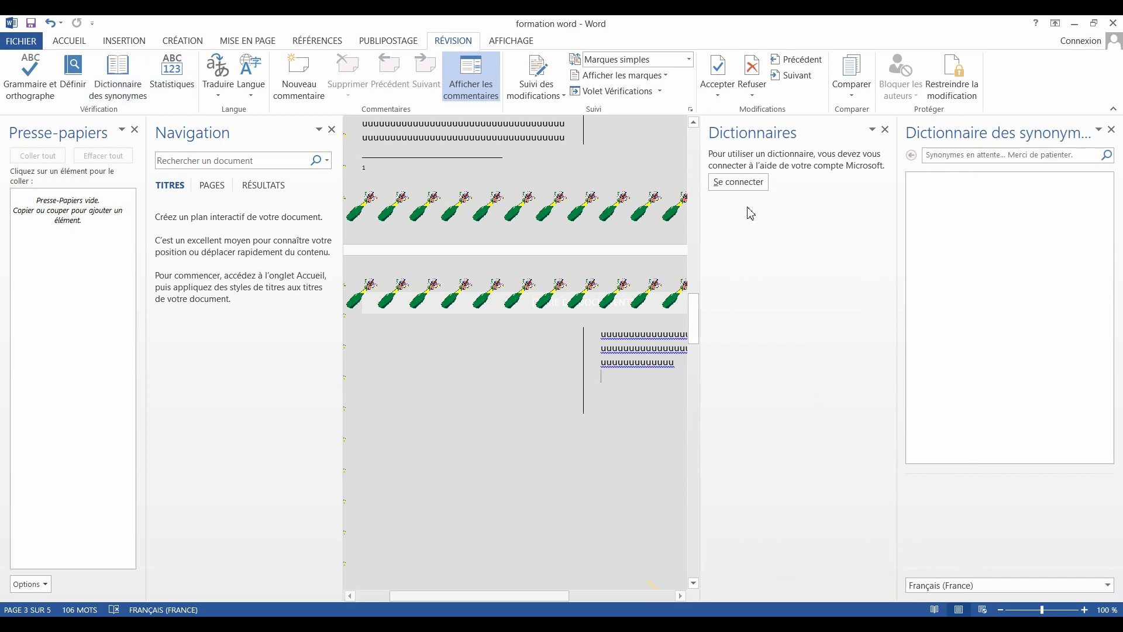
left_click(957, 157)
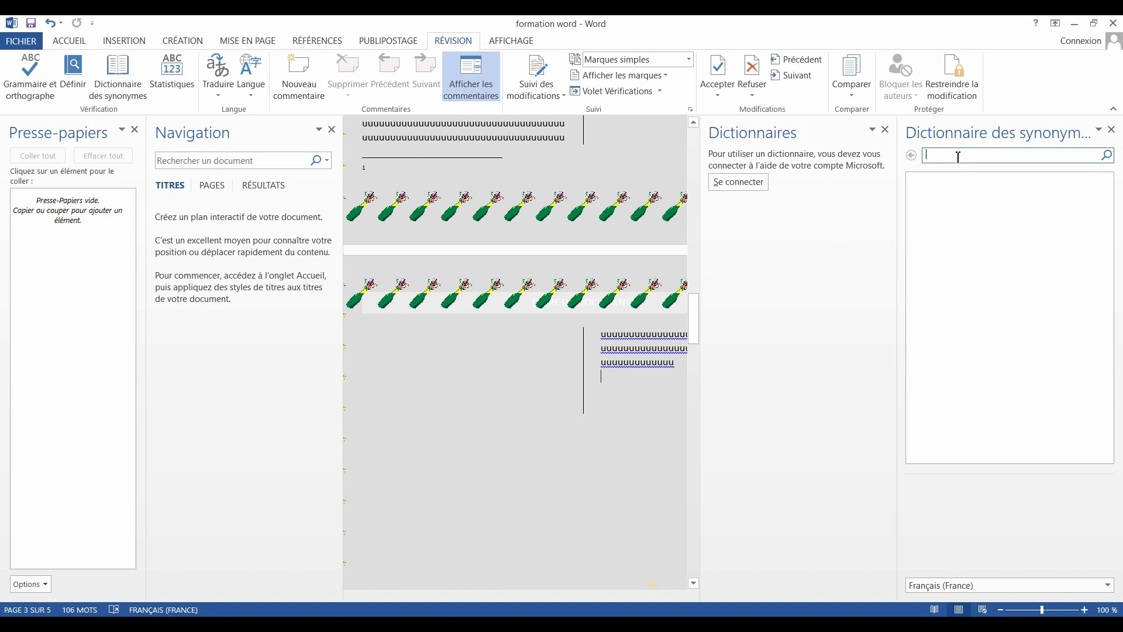
type("sante")
left_click(1107, 156)
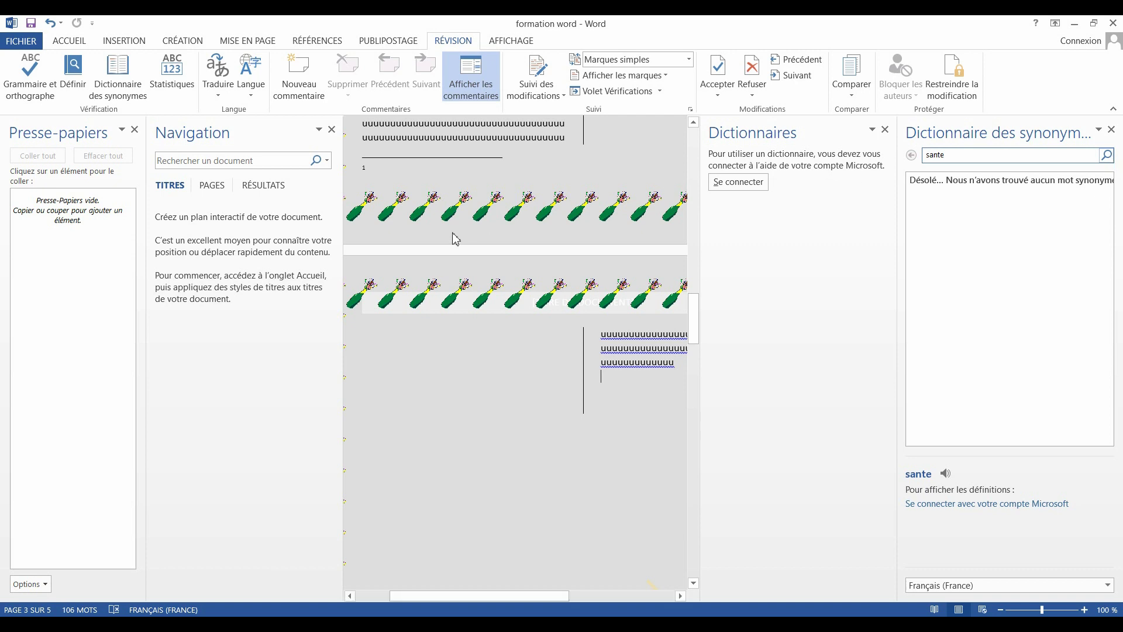
Step: View the document's page, word, character, paragraph and line statistics
left_click(176, 85)
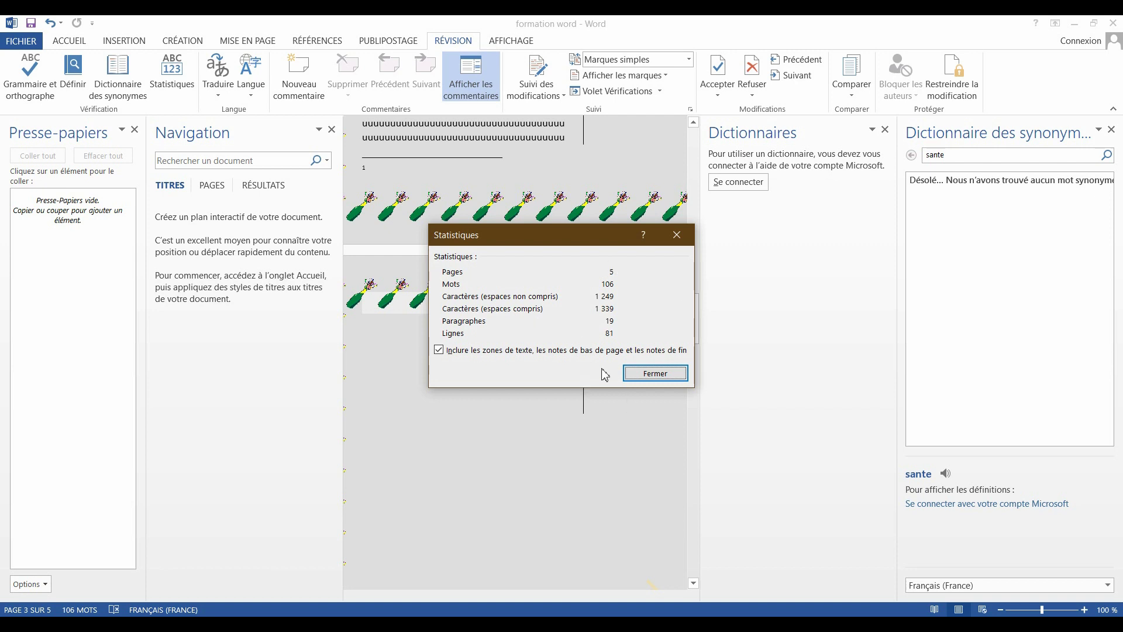
left_click(646, 377)
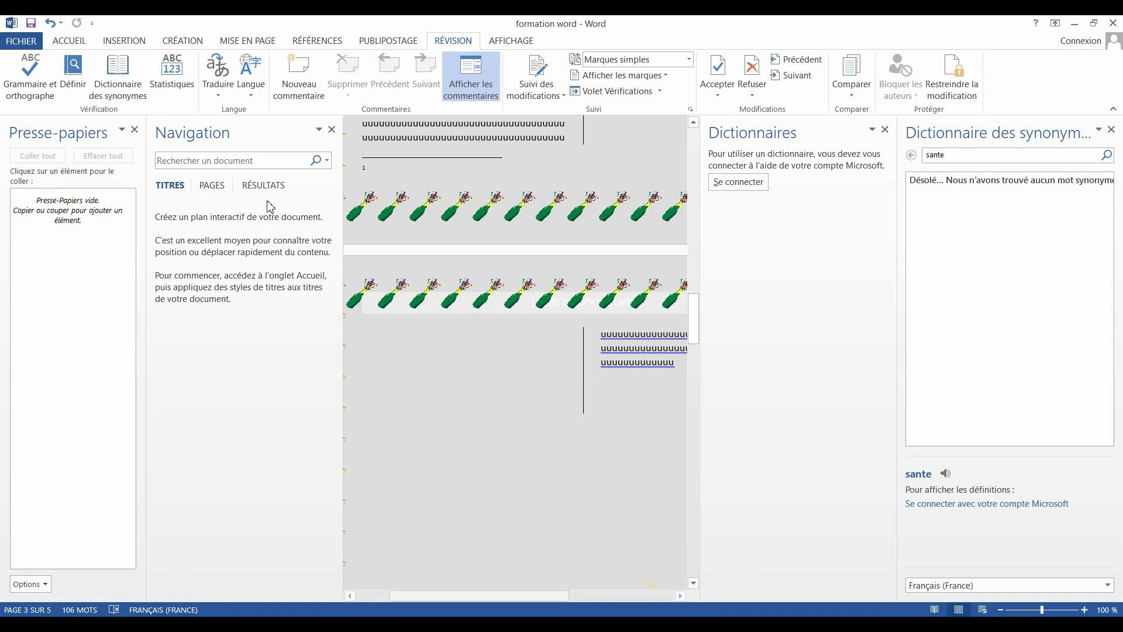
left_click(224, 100)
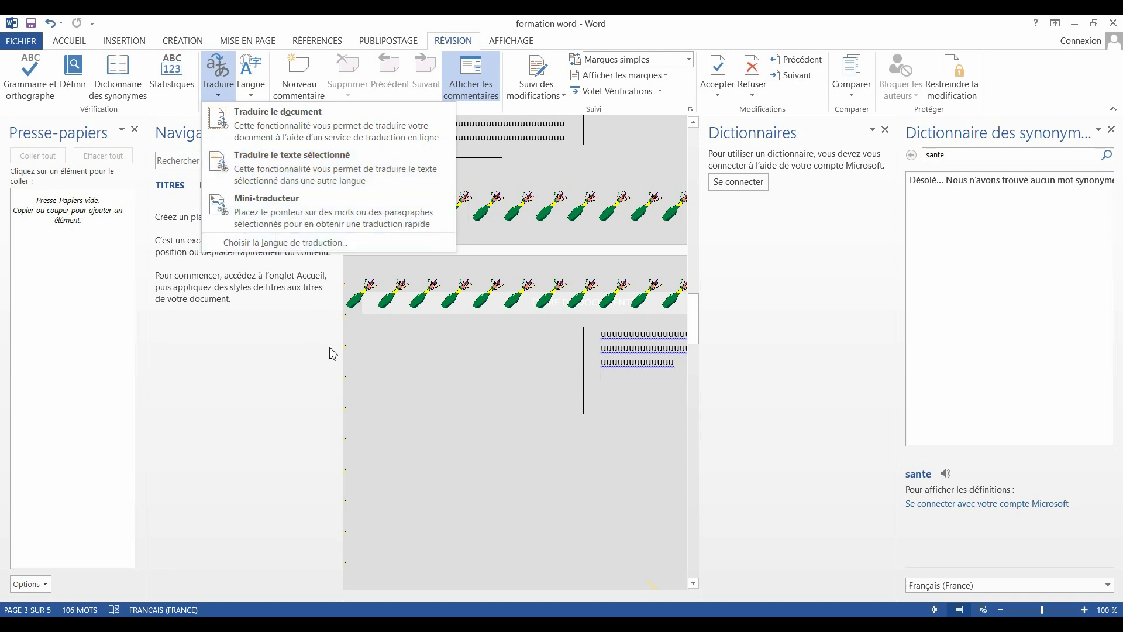
left_click(92, 343)
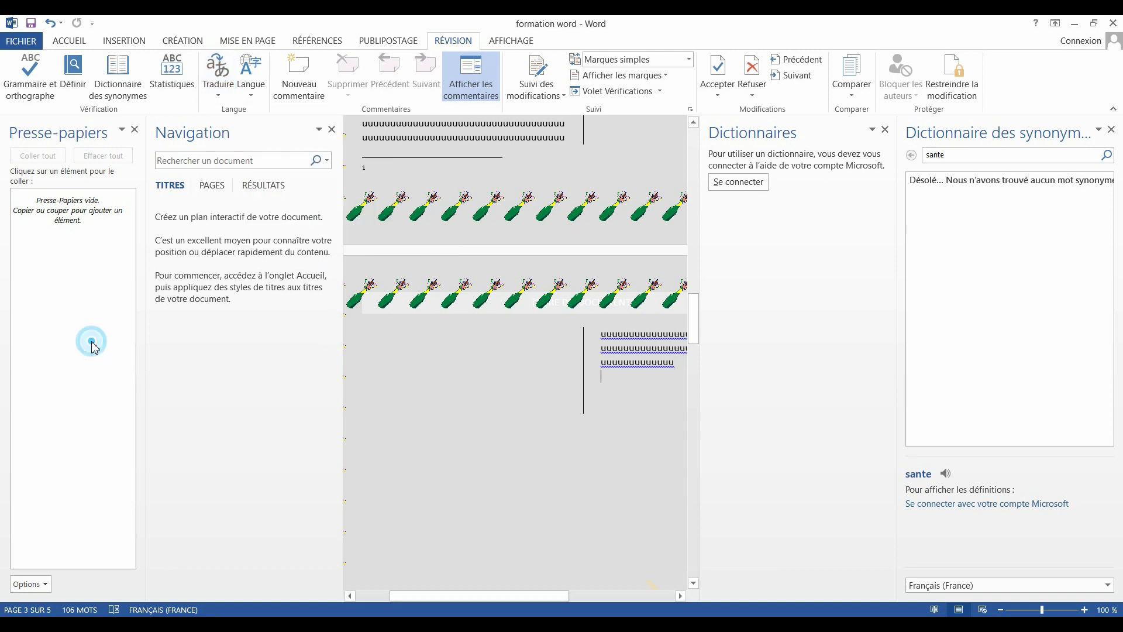
left_click(253, 96)
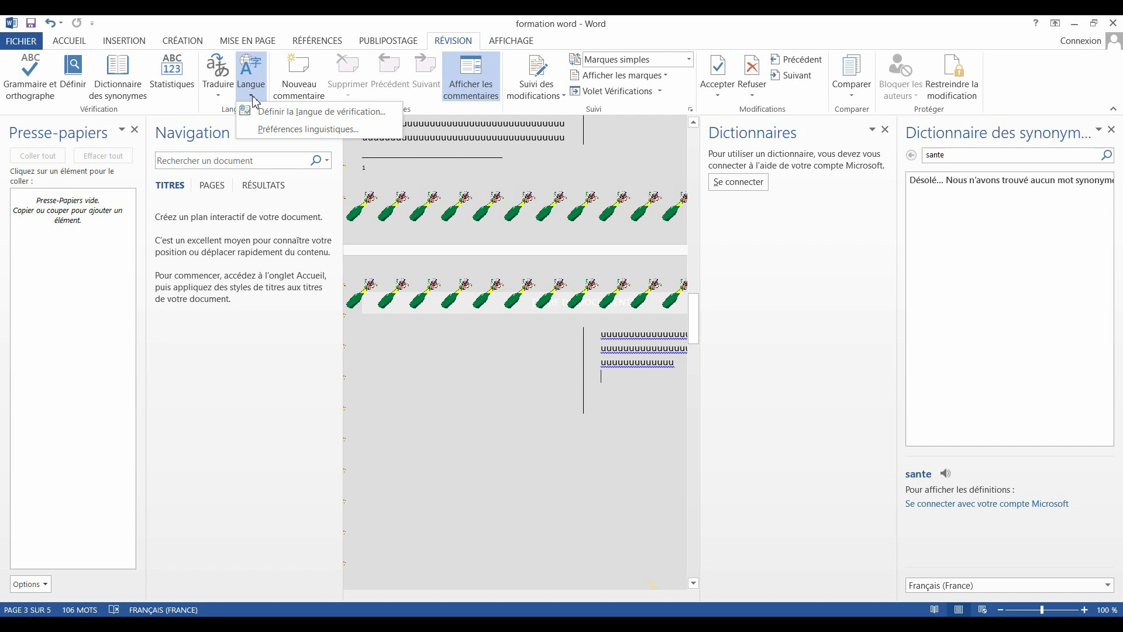
left_click(419, 345)
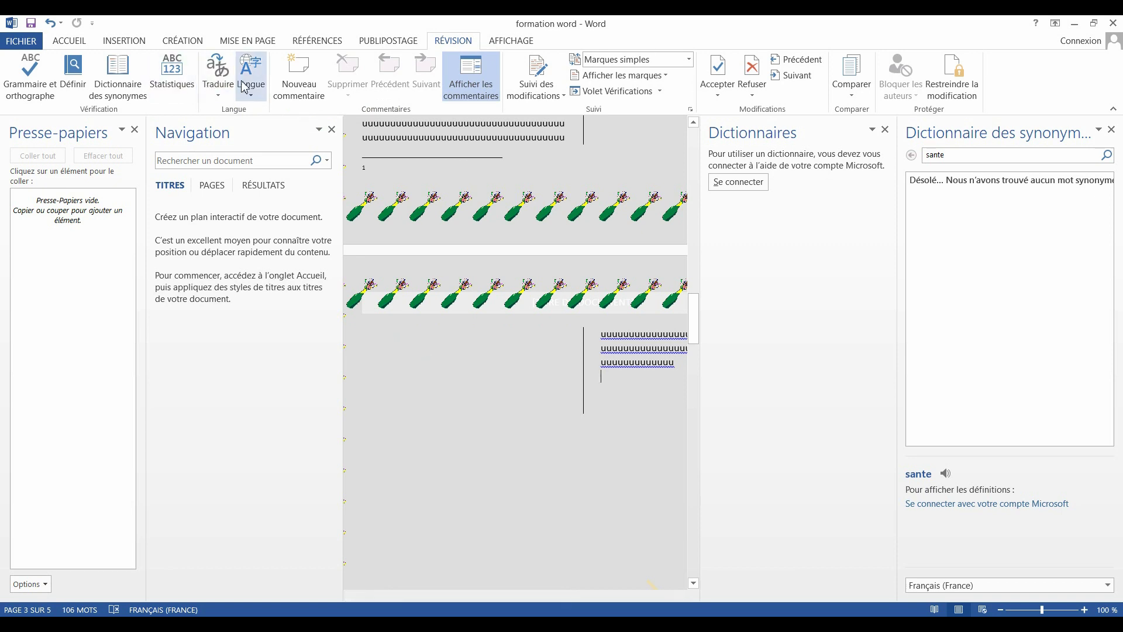
Step: Add a comment reading "Salut" to the text on page 3 and close the thesaurus
left_click(313, 92)
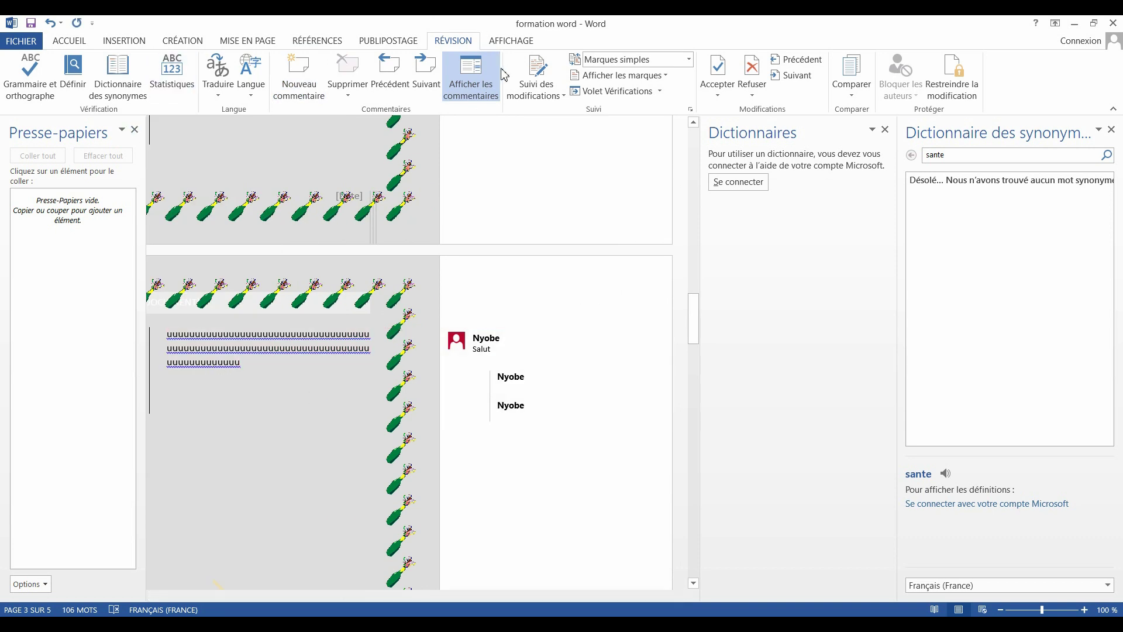
left_click(538, 97)
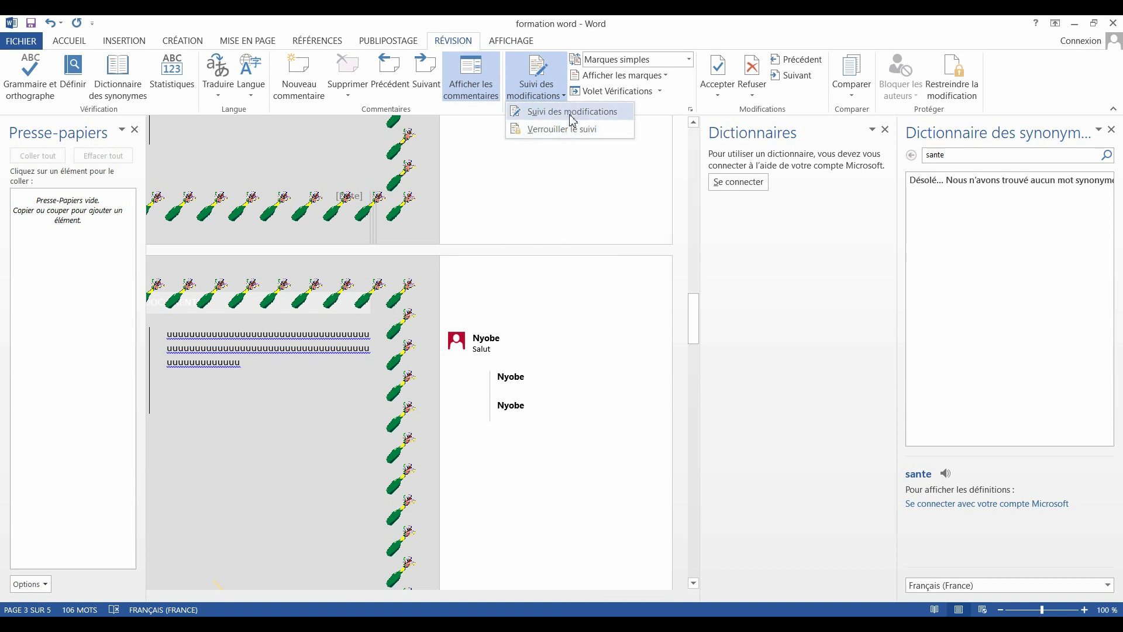
left_click(526, 173)
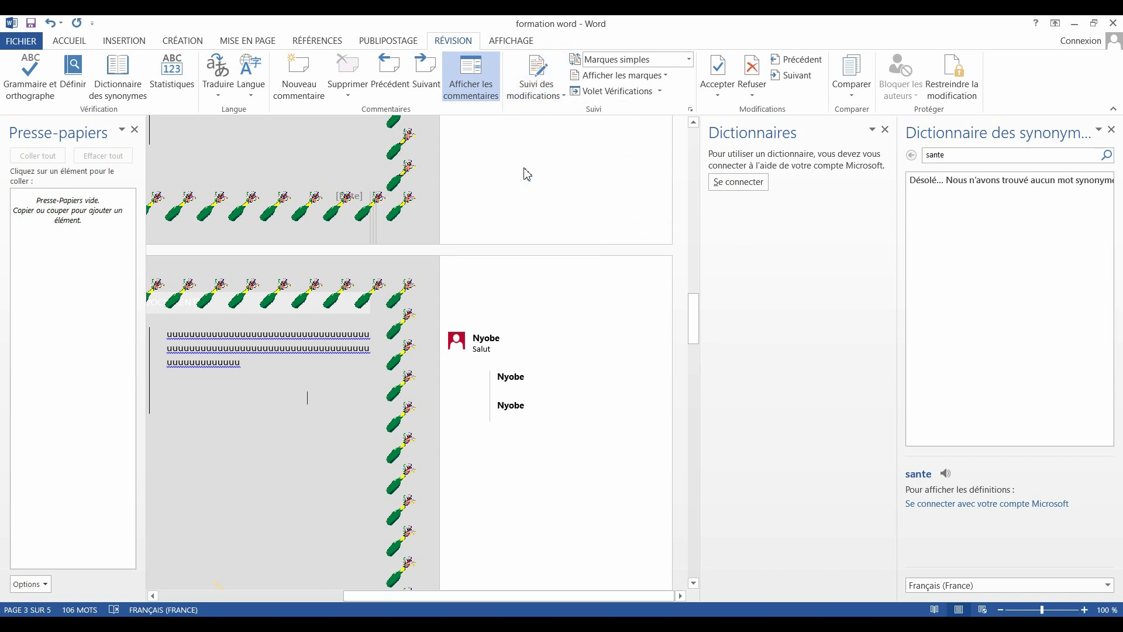
left_click(1112, 130)
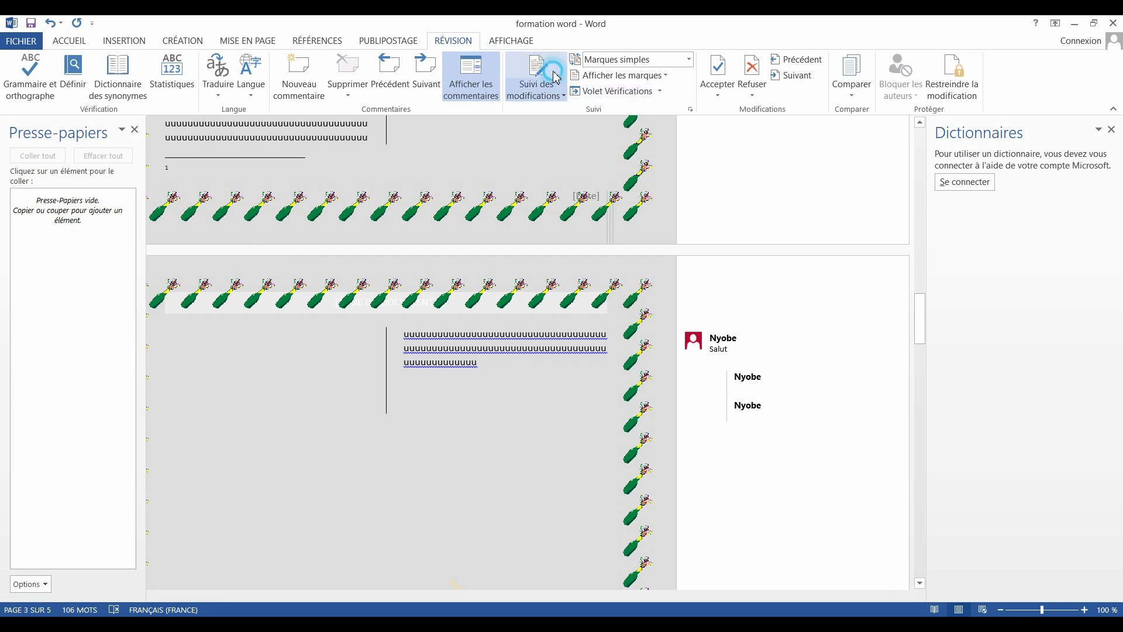
Step: Try out change tracking, open its lock settings without applying a password, and turn tracking off
left_click(559, 96)
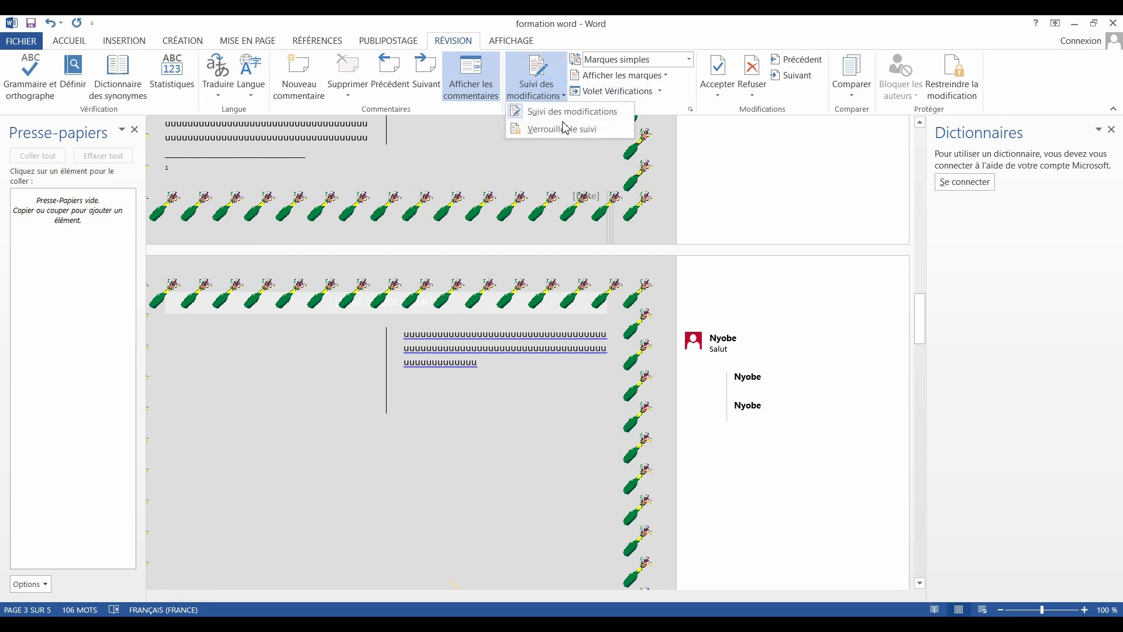
left_click(564, 115)
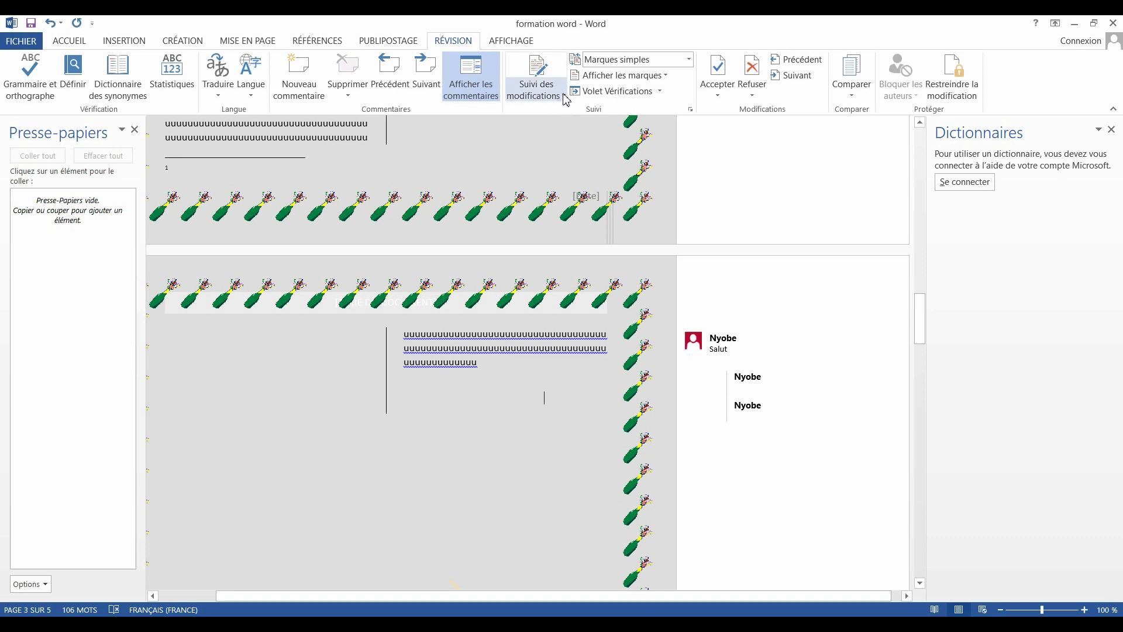
left_click(562, 96)
left_click(565, 112)
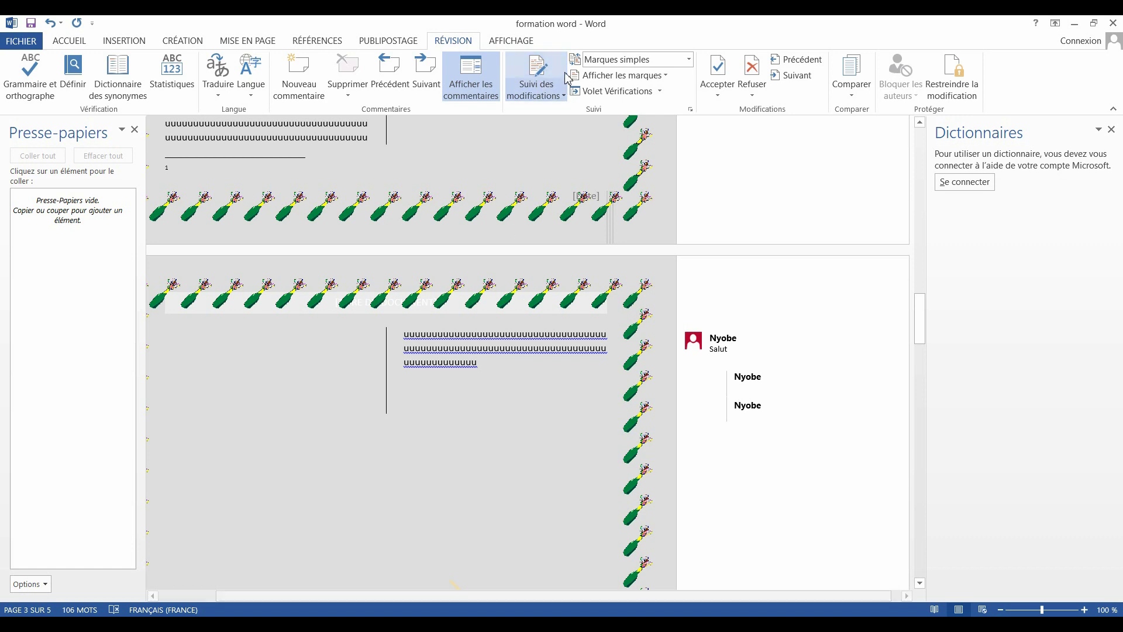
left_click(567, 98)
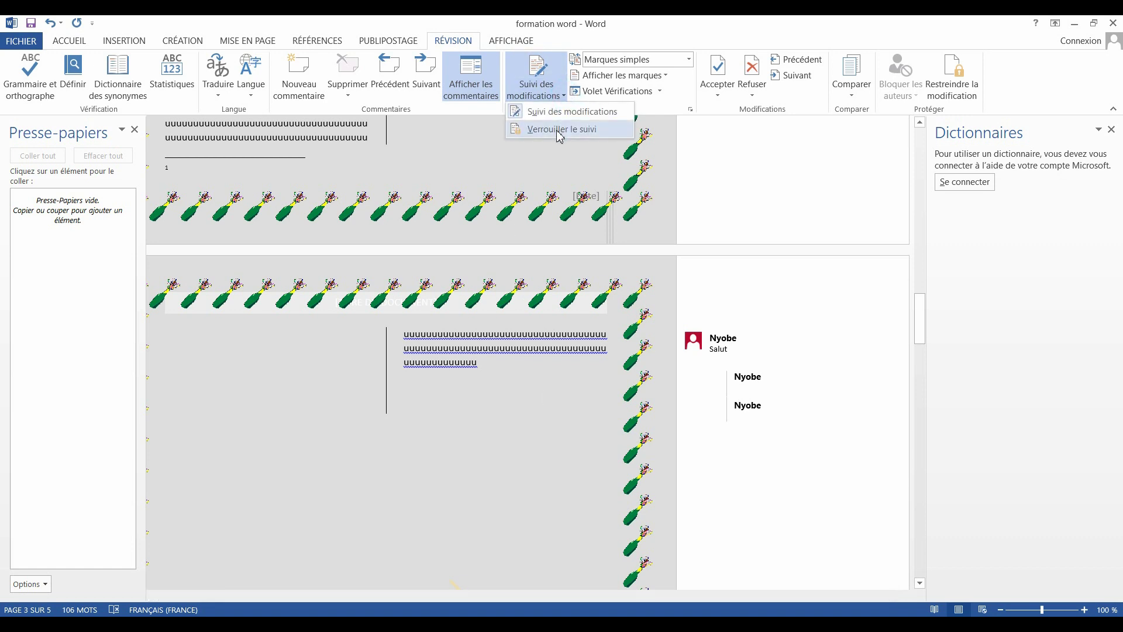
left_click(560, 134)
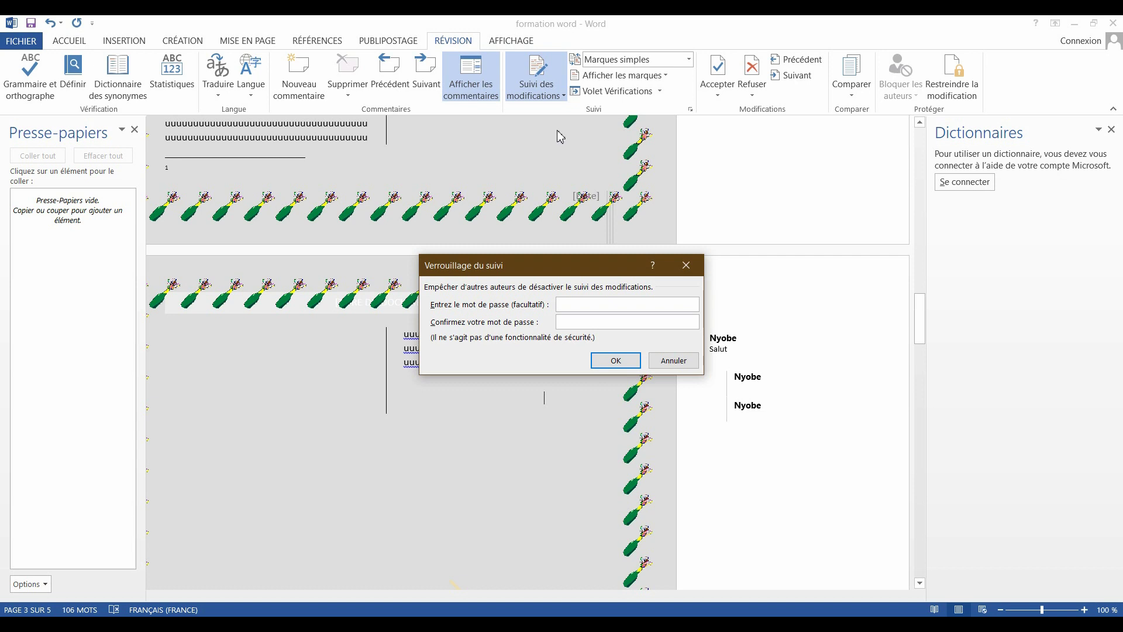
left_click(695, 269)
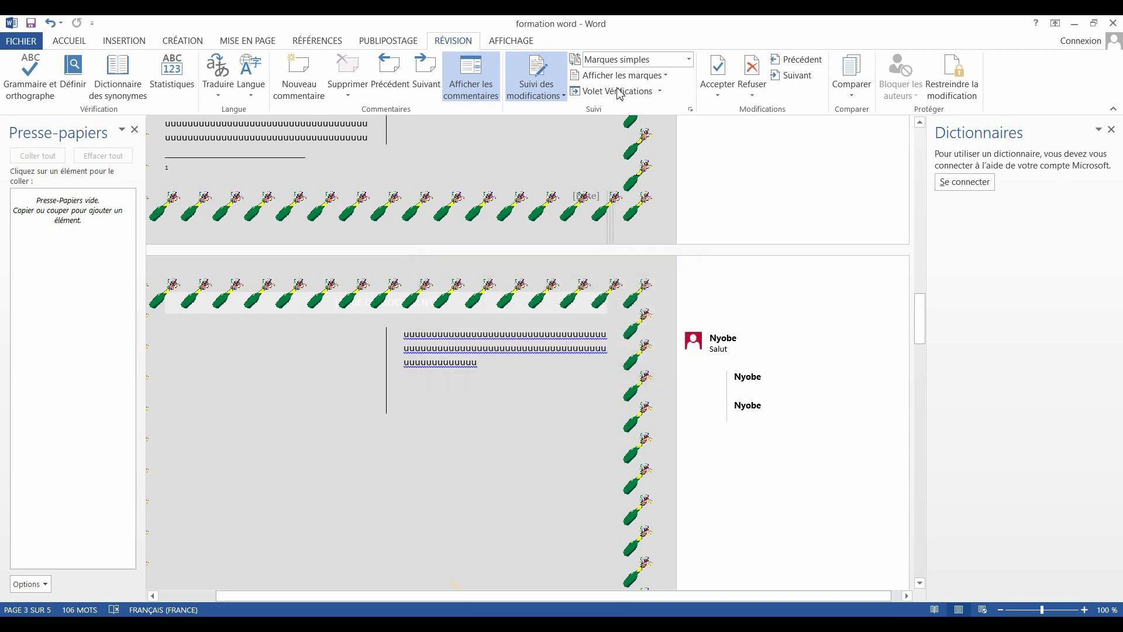
left_click(557, 76)
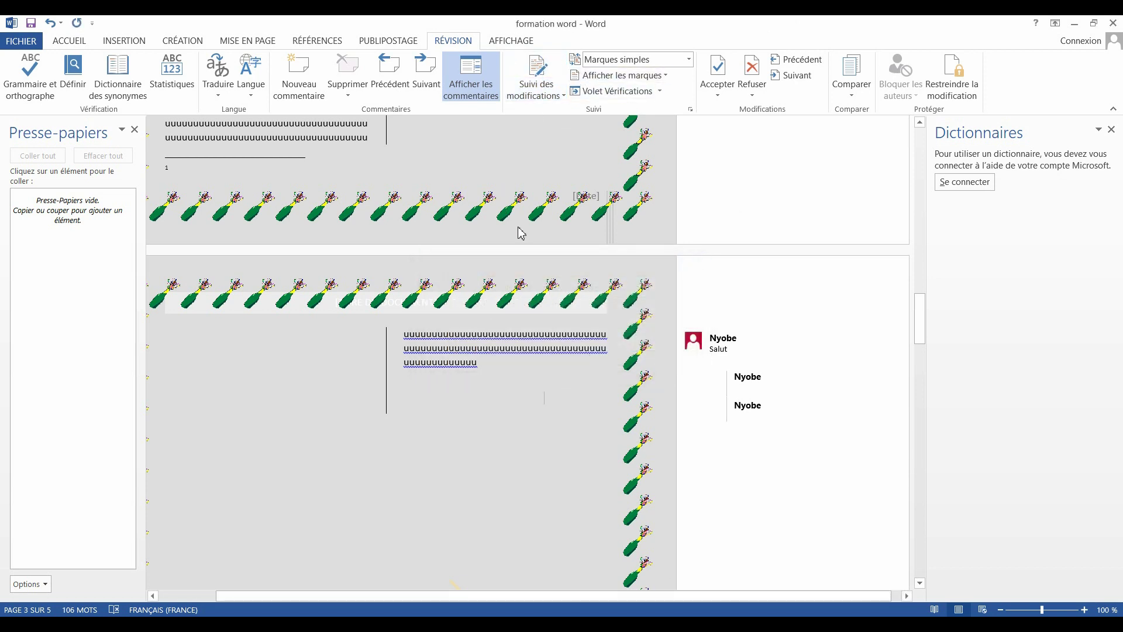
Step: Hide the full comments displayed in the document's margin
left_click(485, 75)
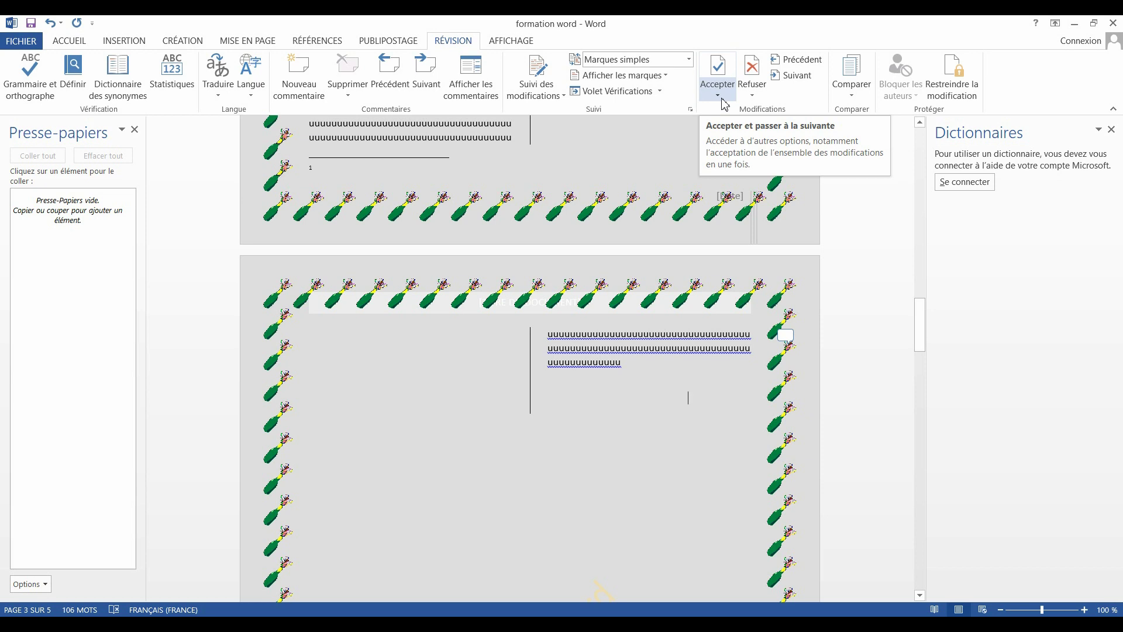
left_click(749, 104)
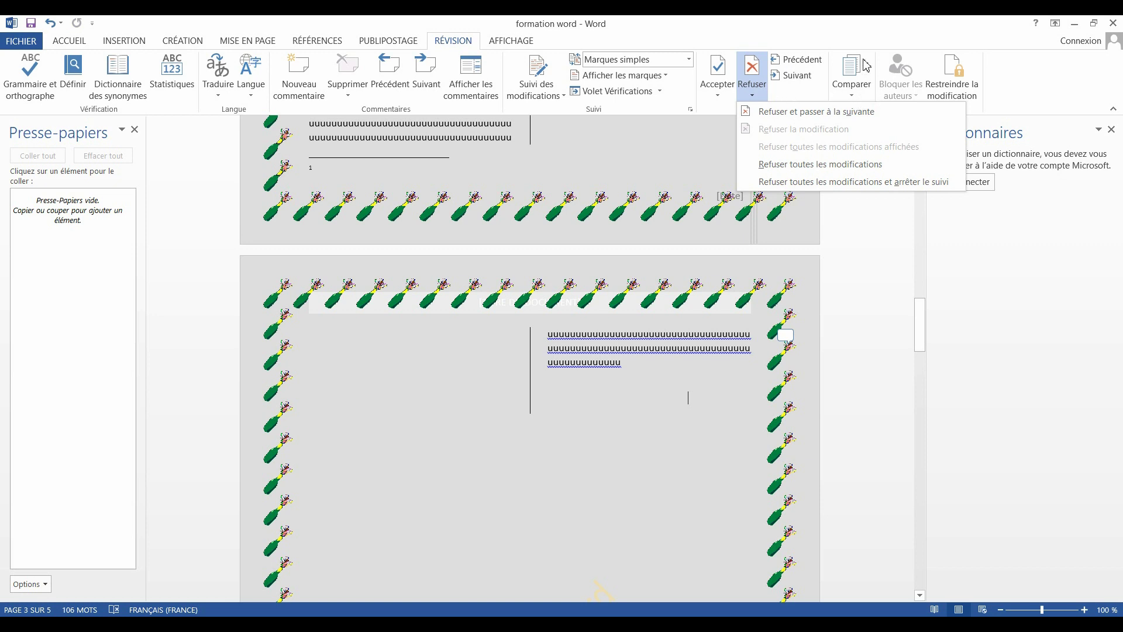
left_click(667, 170)
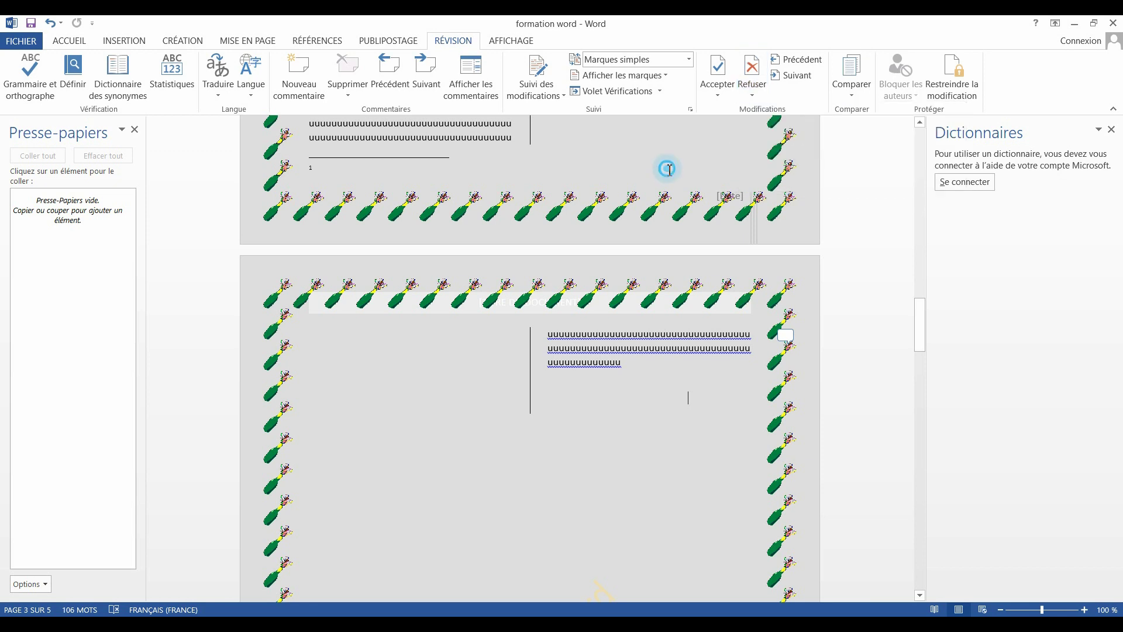
left_click(860, 98)
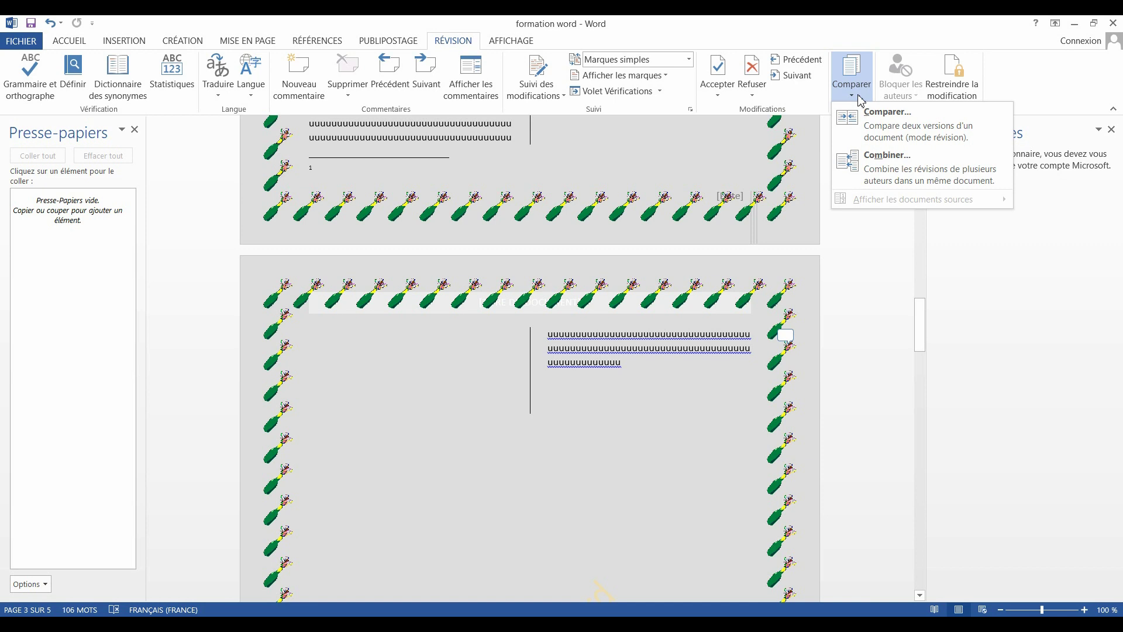
left_click(711, 157)
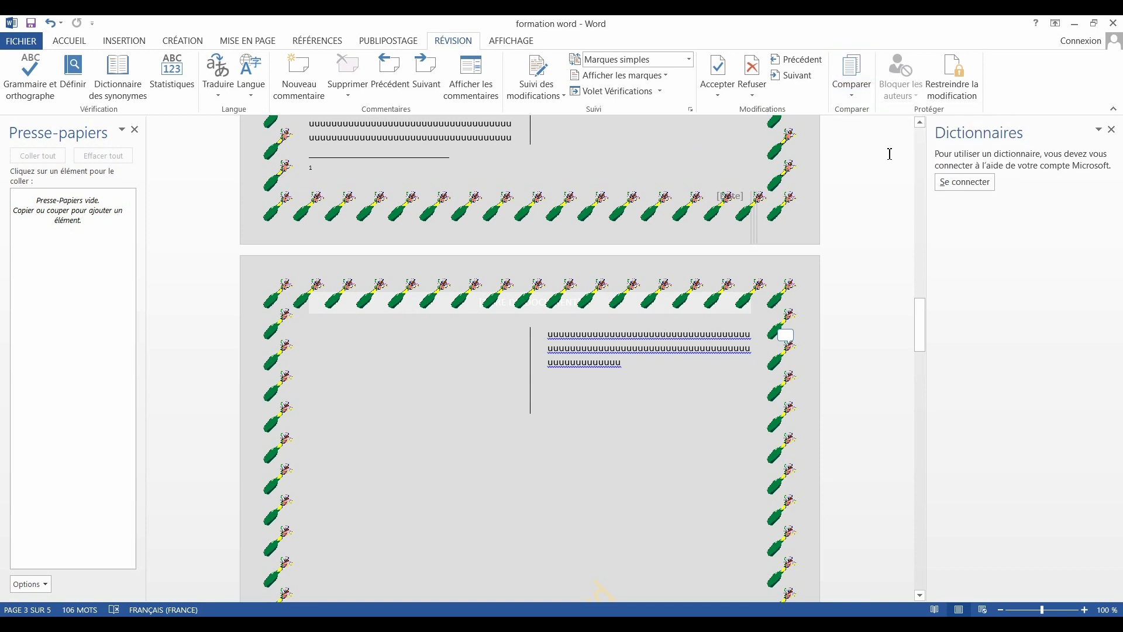
Step: Examine the editing restriction settings, close them and preview the comment on the page 3 text
left_click(973, 89)
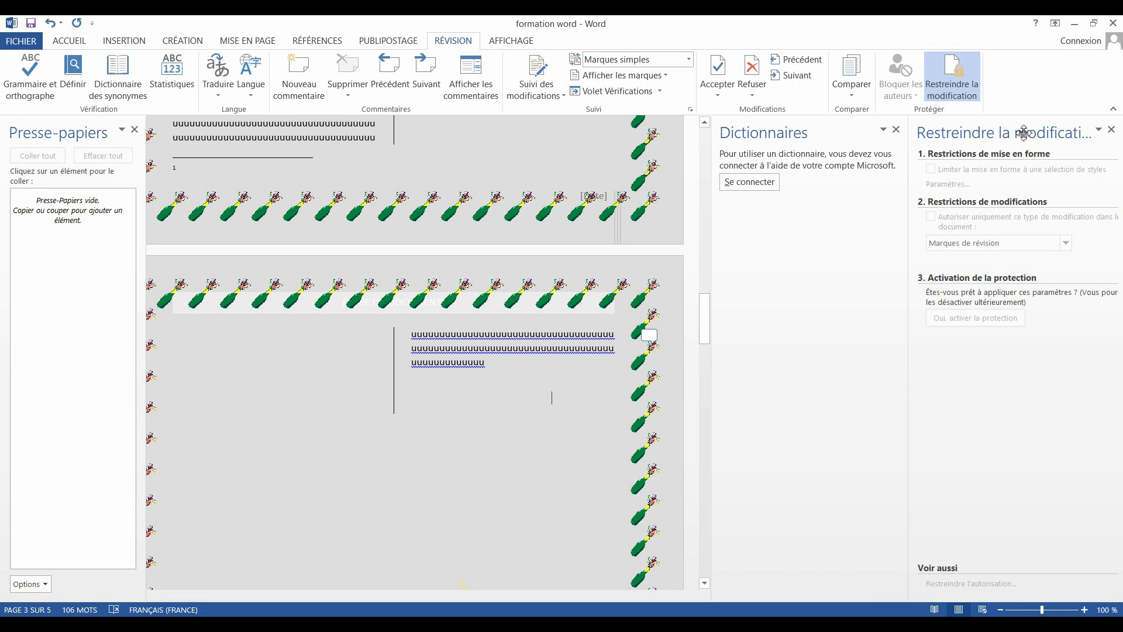
left_click(1111, 130)
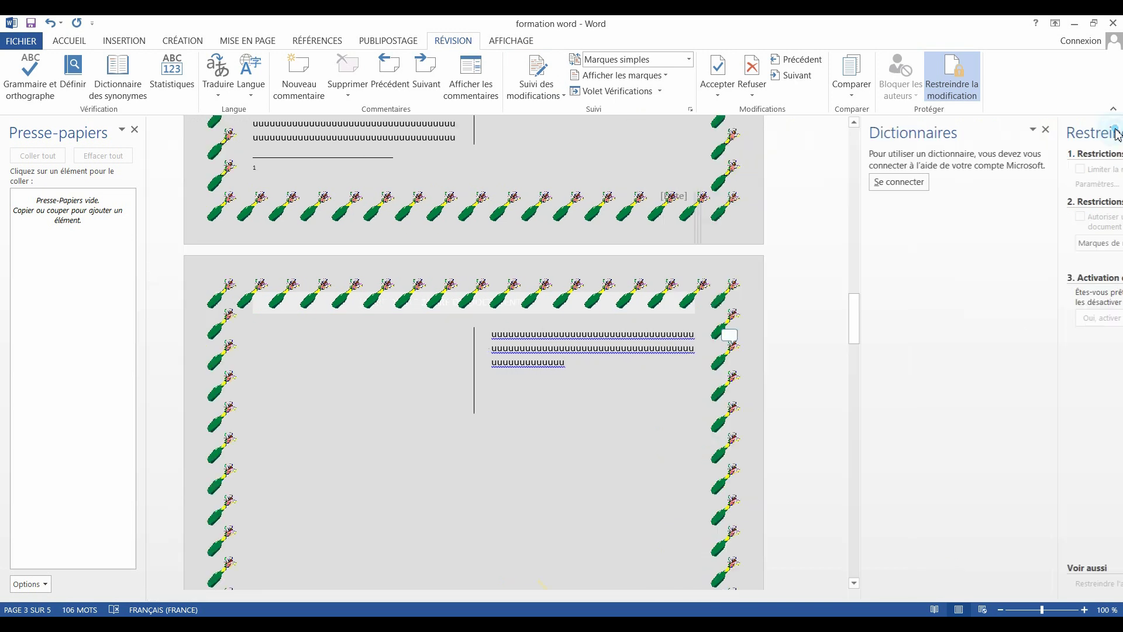
mouse_move(569, 353)
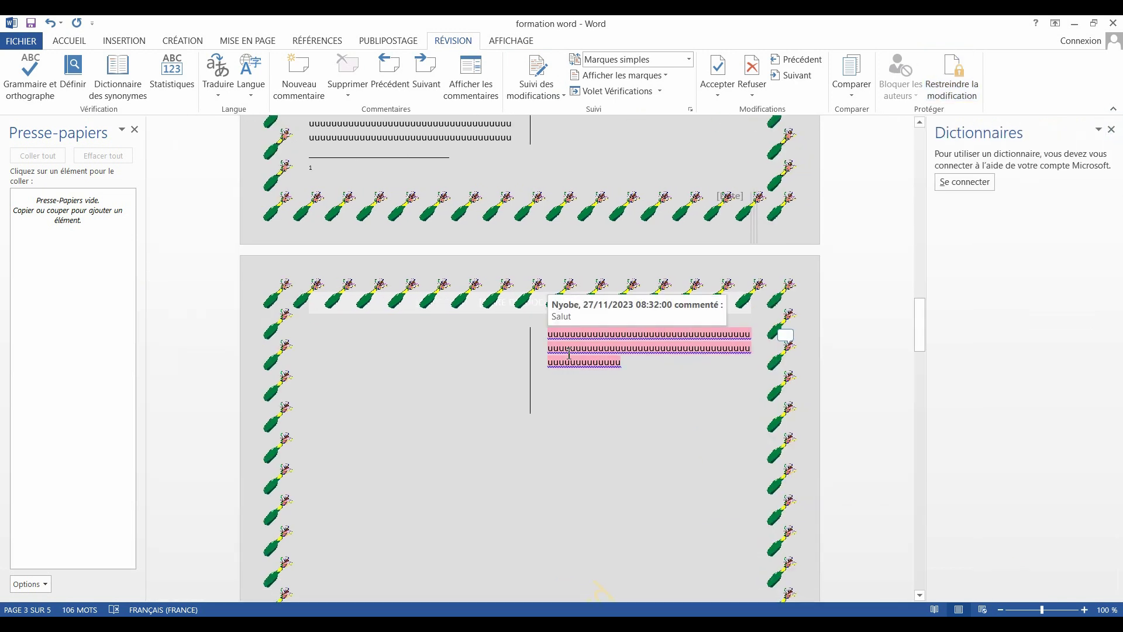